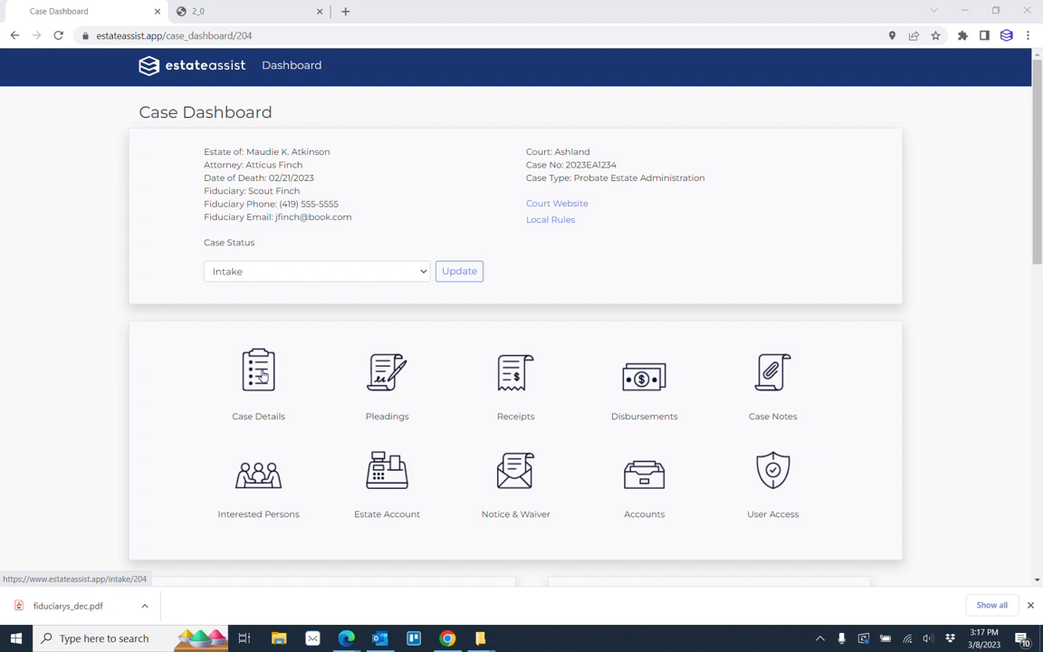
Open the estate's case details and view the available options for filing county and caption capitalization.
click(262, 374)
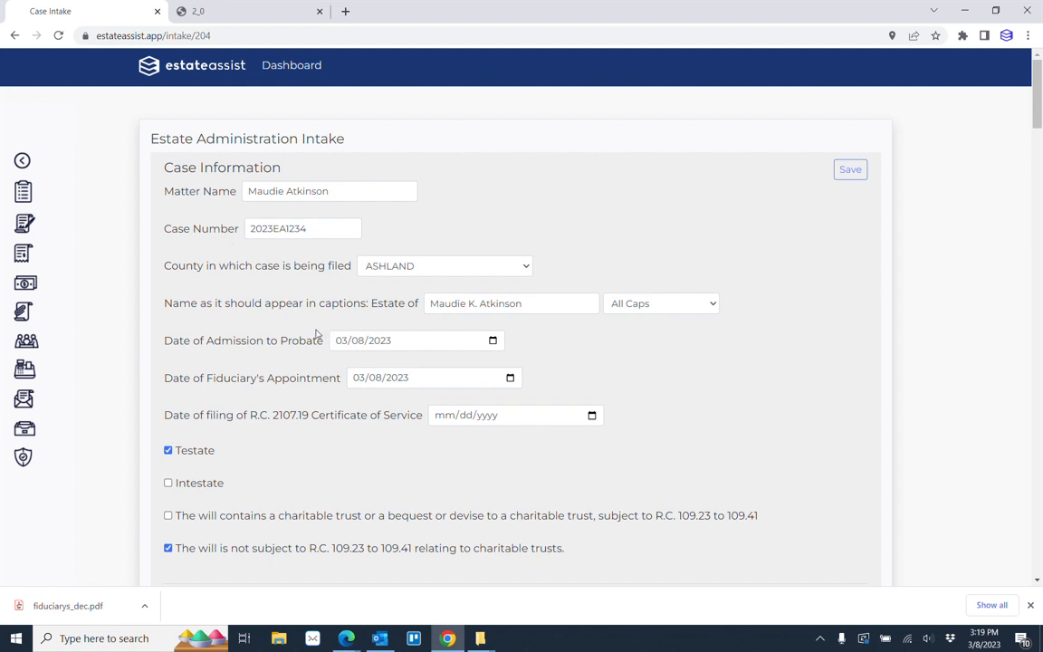
click(527, 266)
click(535, 267)
click(589, 255)
click(713, 307)
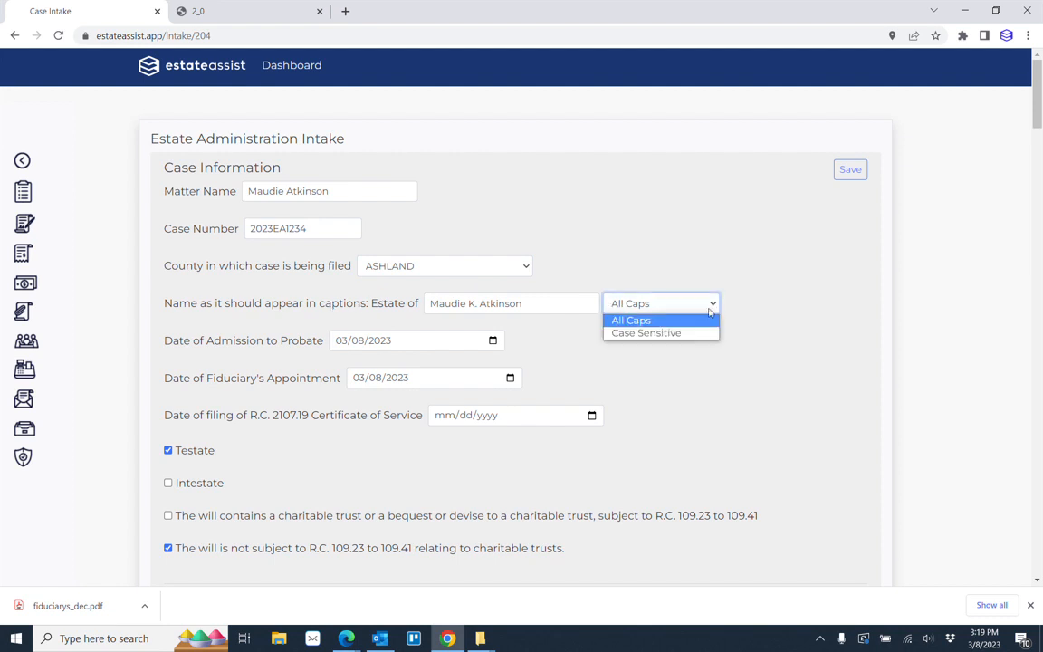
click(768, 316)
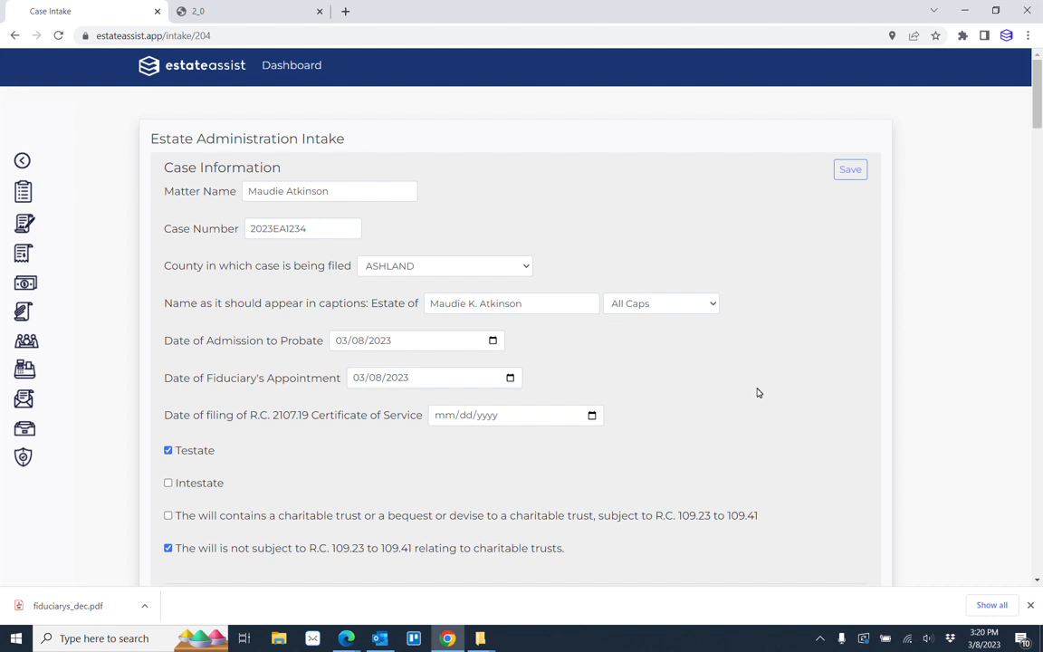
Change the month and day of the decedent's date of birth in the Decedent Information section.
scroll(757, 392, down, 1)
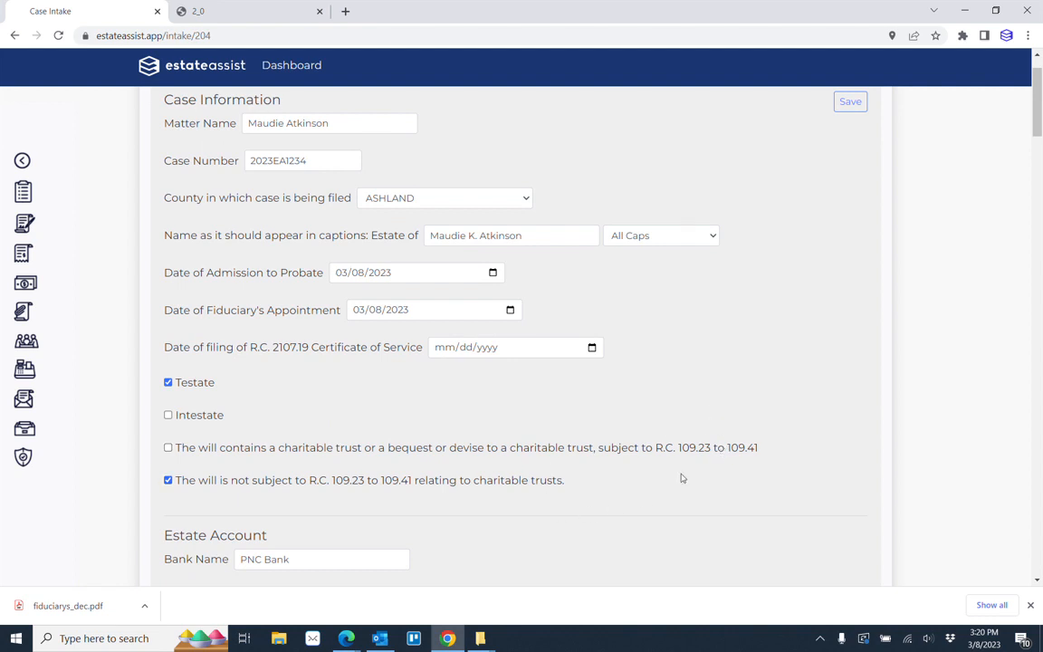
scroll(744, 403, down, 3)
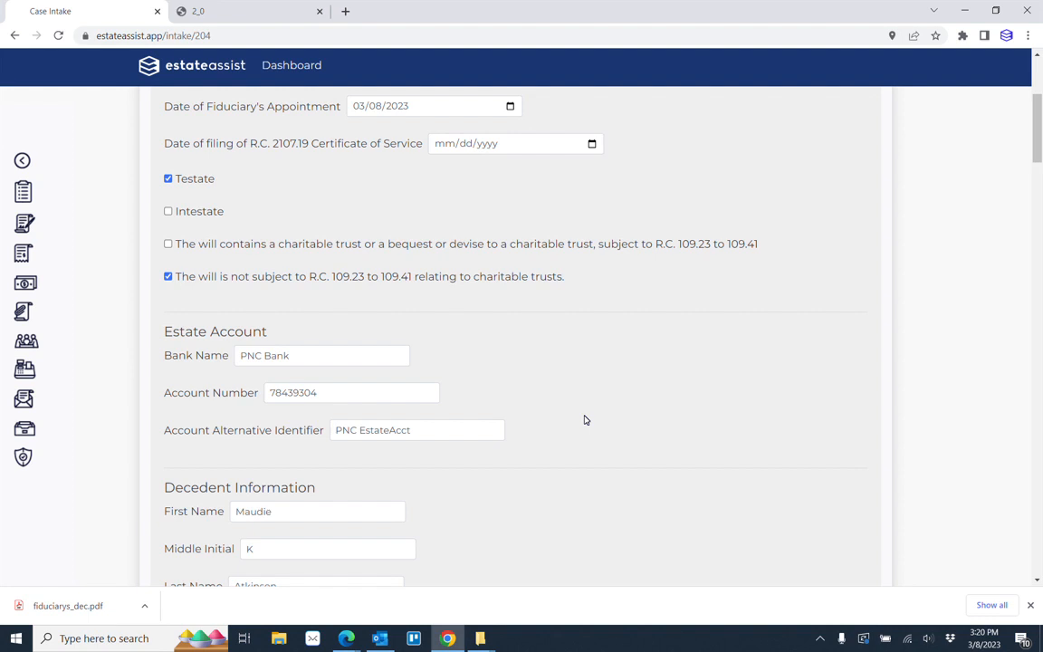
scroll(585, 419, down, 3)
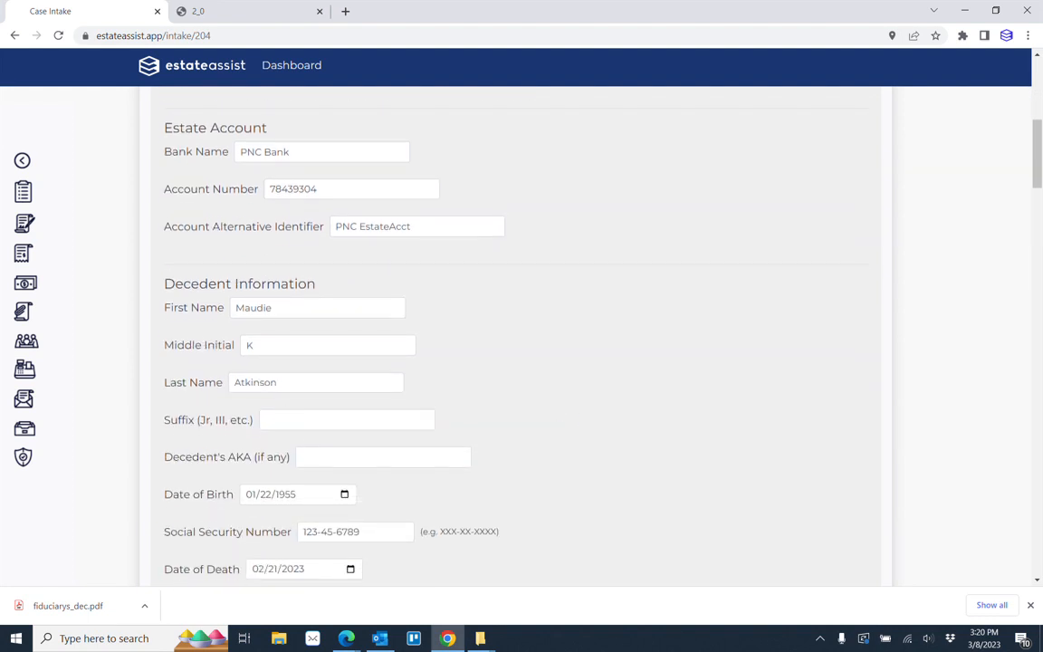
scroll(554, 363, down, 2)
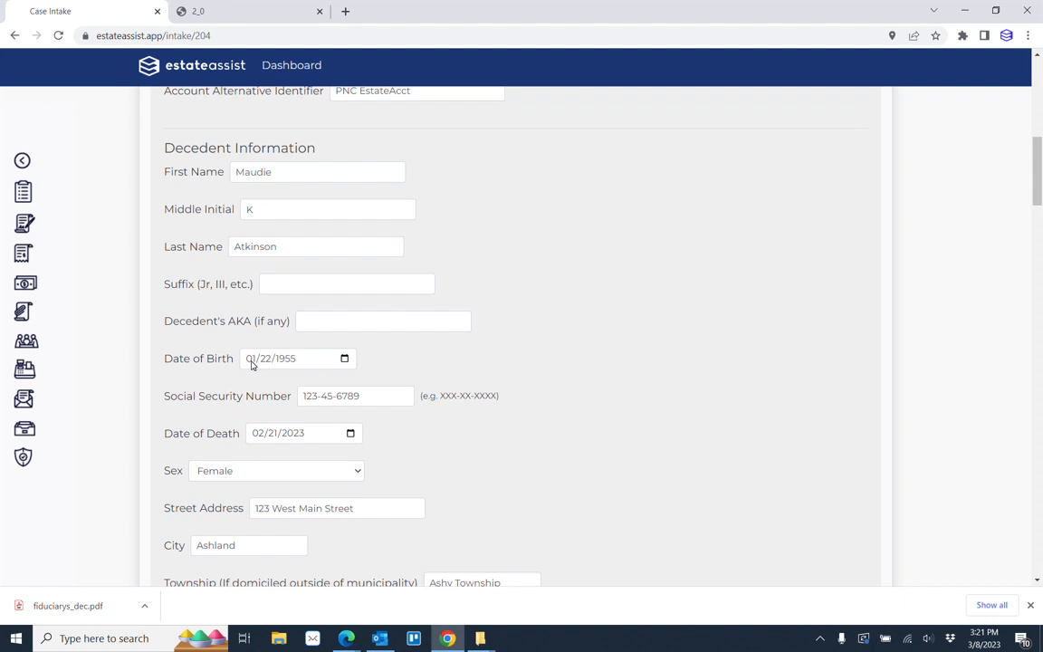
click(344, 360)
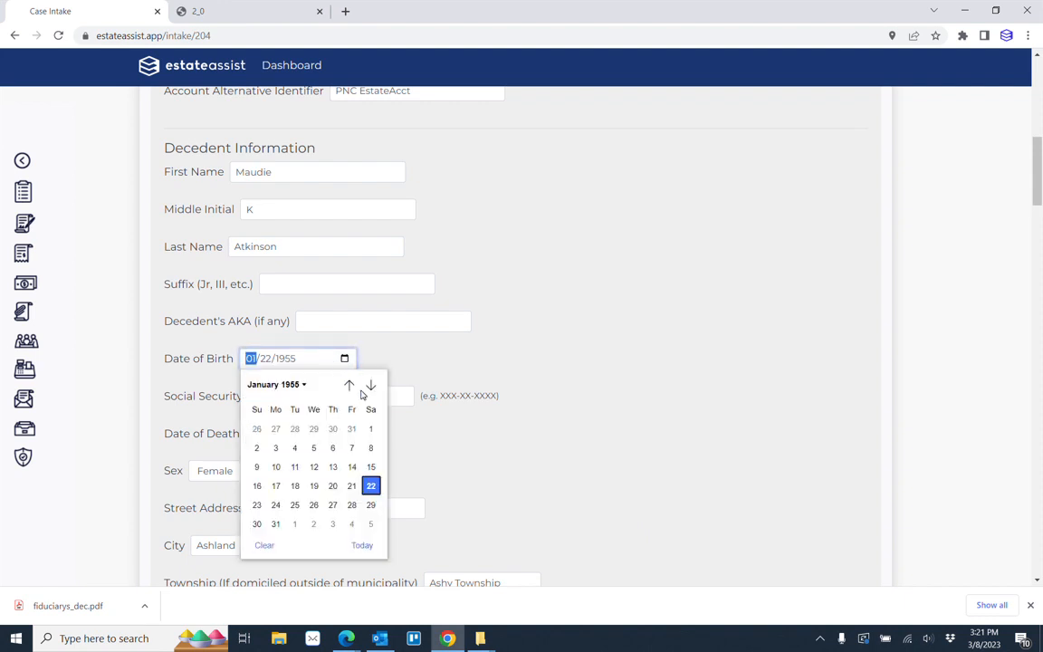
click(536, 344)
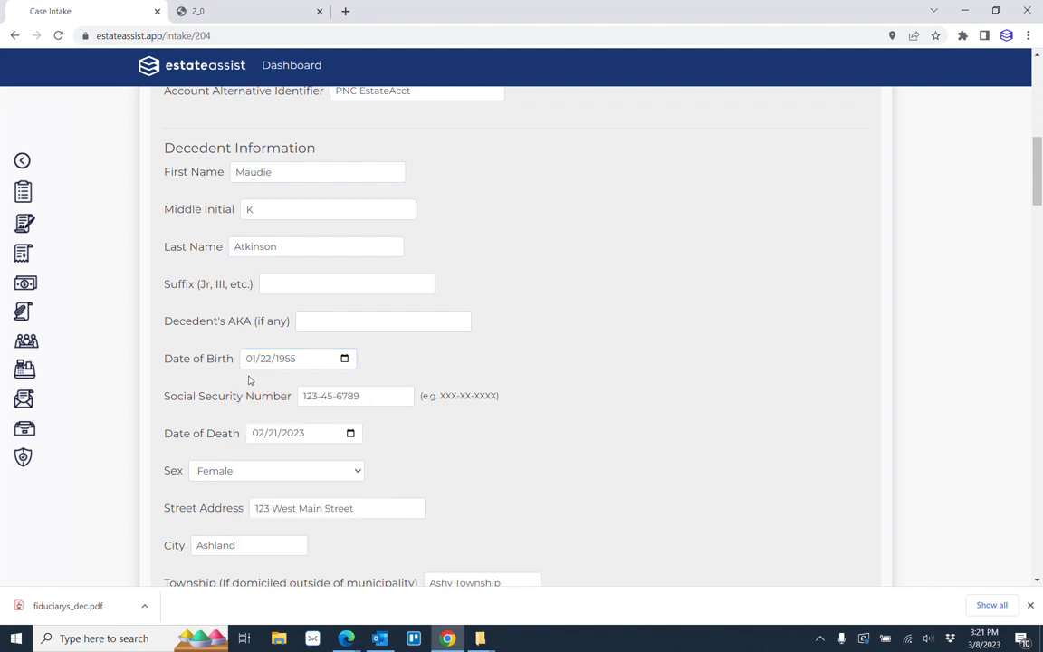
click(259, 361)
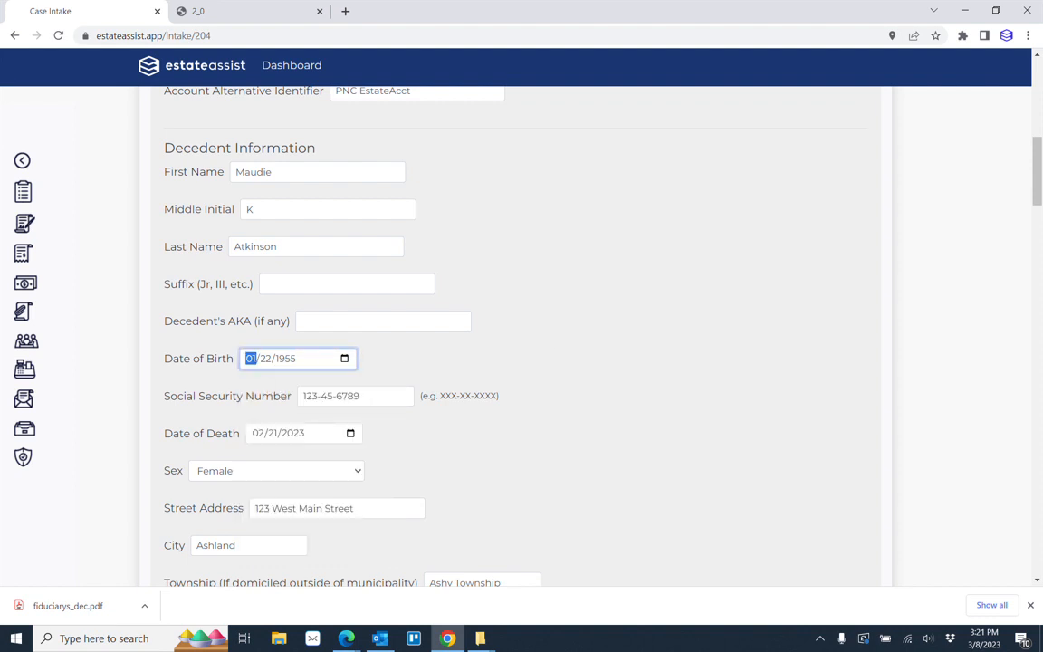
text(02/25)
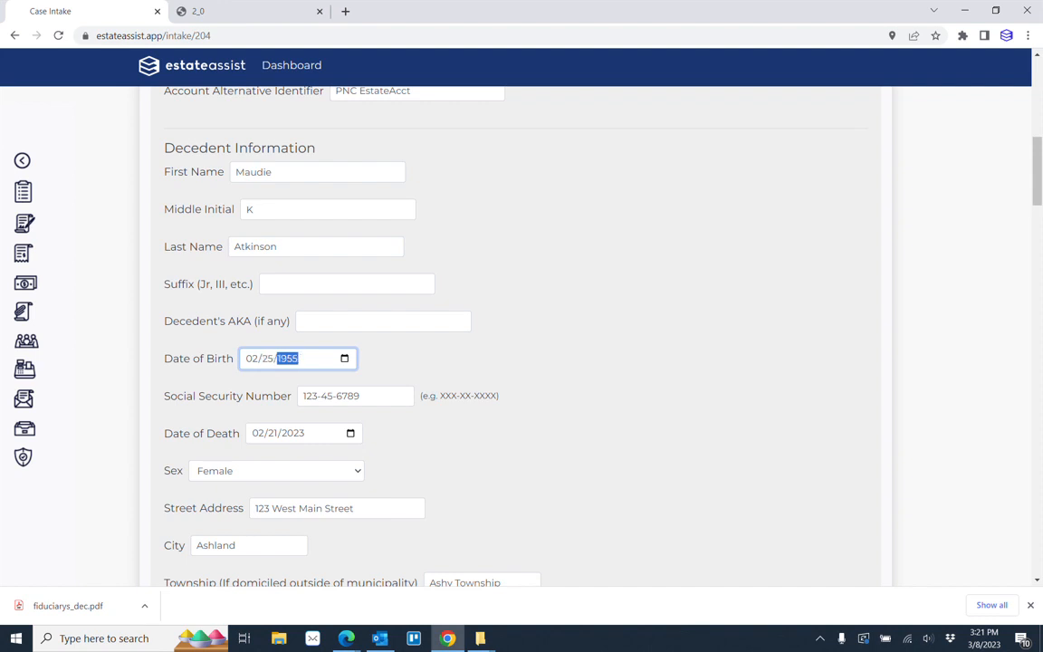
click(569, 374)
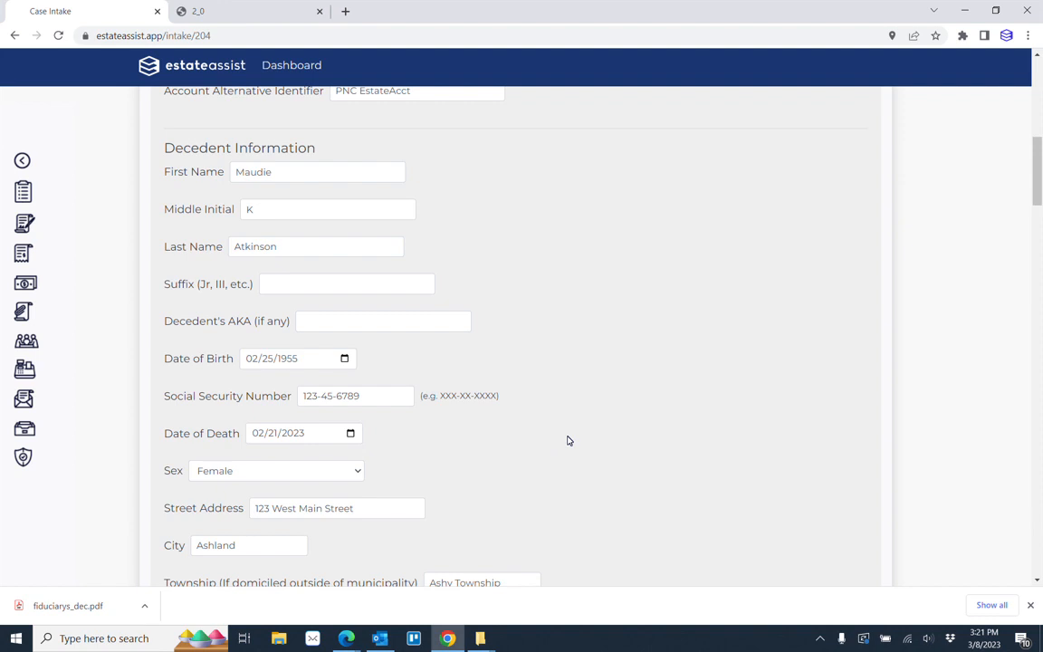
Examine the rest of the intake form, from the decedent's address through the fiduciary, co-fiduciary, bond, surviving spouse and appraiser sections.
scroll(568, 440, down, 3)
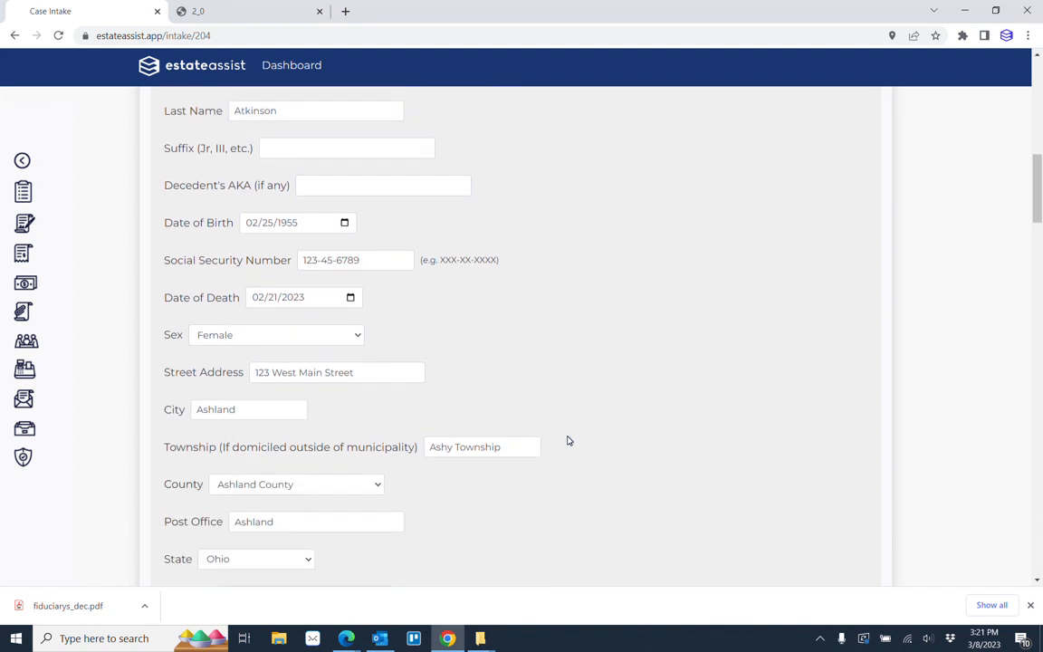
scroll(567, 440, down, 2)
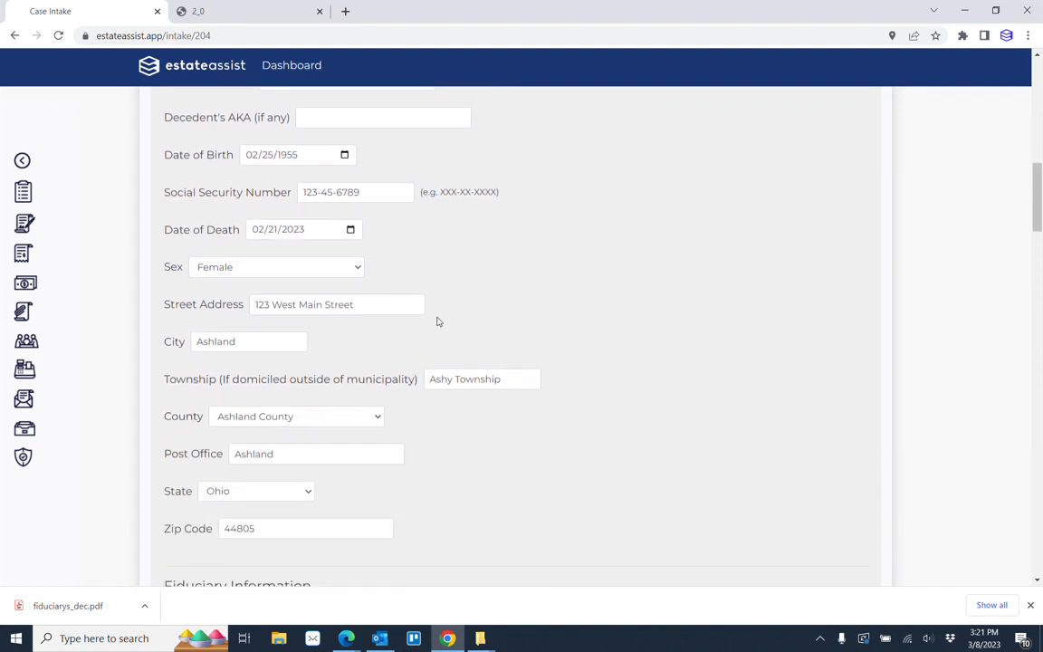
scroll(647, 418, down, 4)
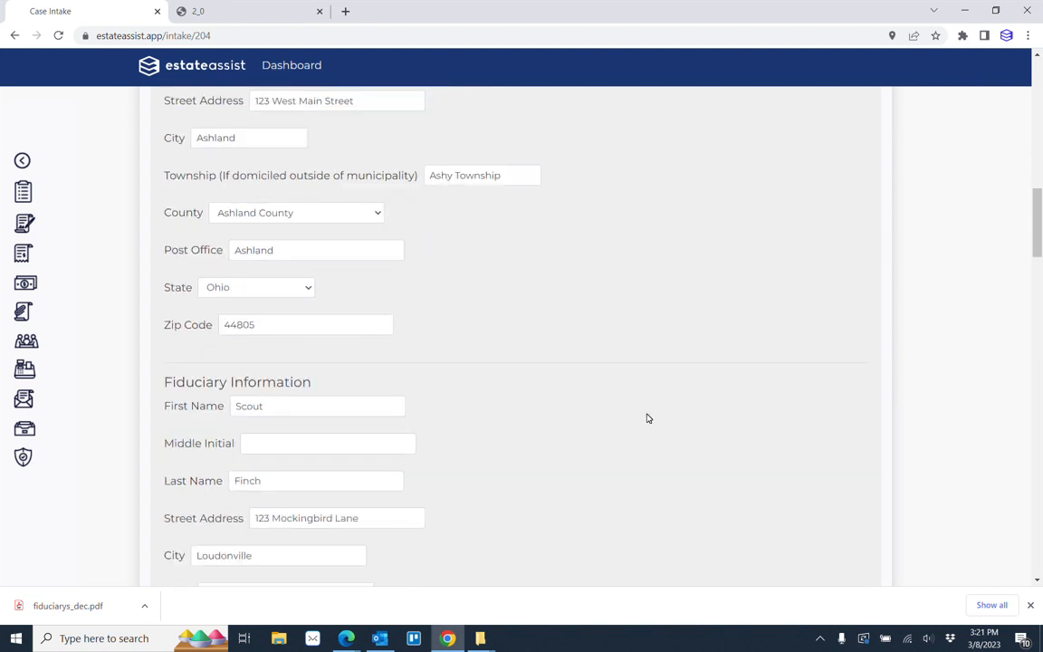
scroll(443, 388, down, 2)
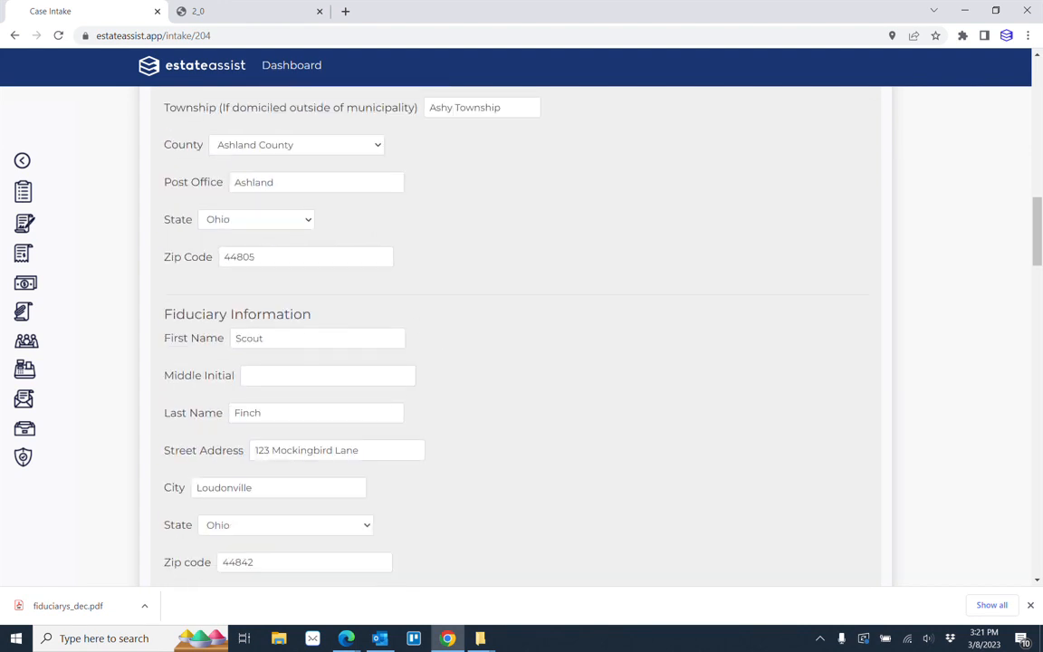
scroll(631, 426, down, 3)
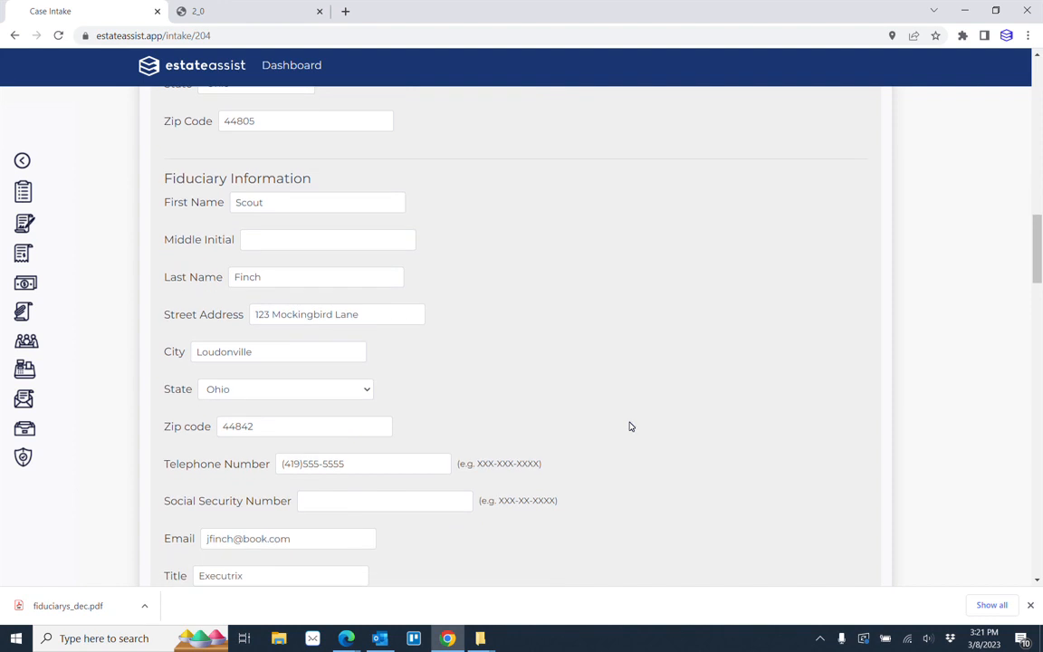
scroll(631, 426, down, 3)
scroll(631, 426, down, 3)
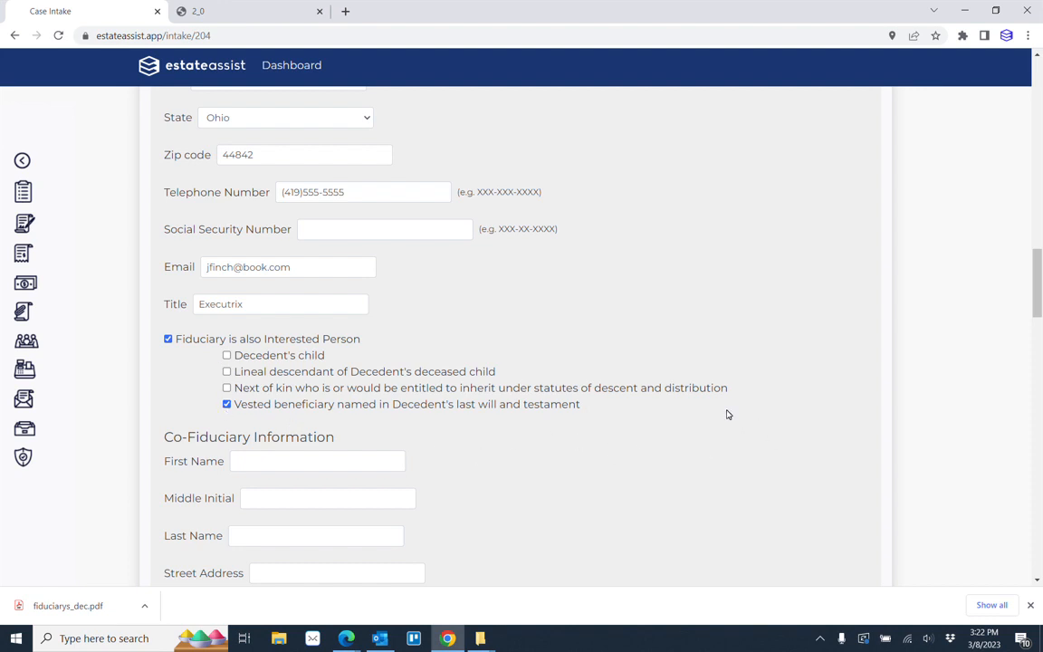
scroll(726, 413, down, 3)
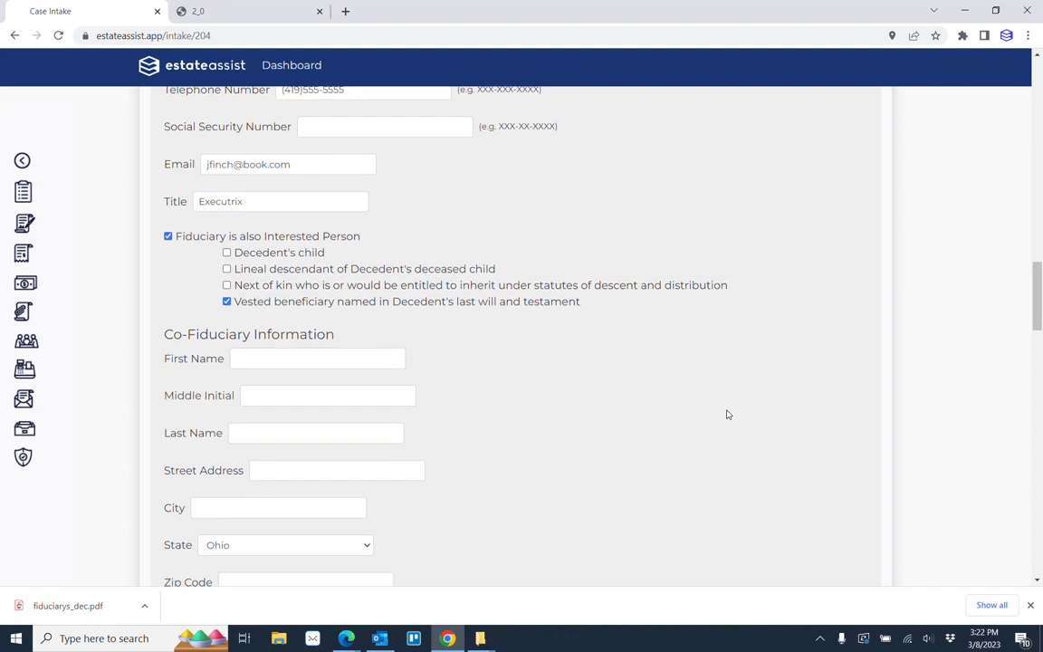
scroll(676, 449, down, 4)
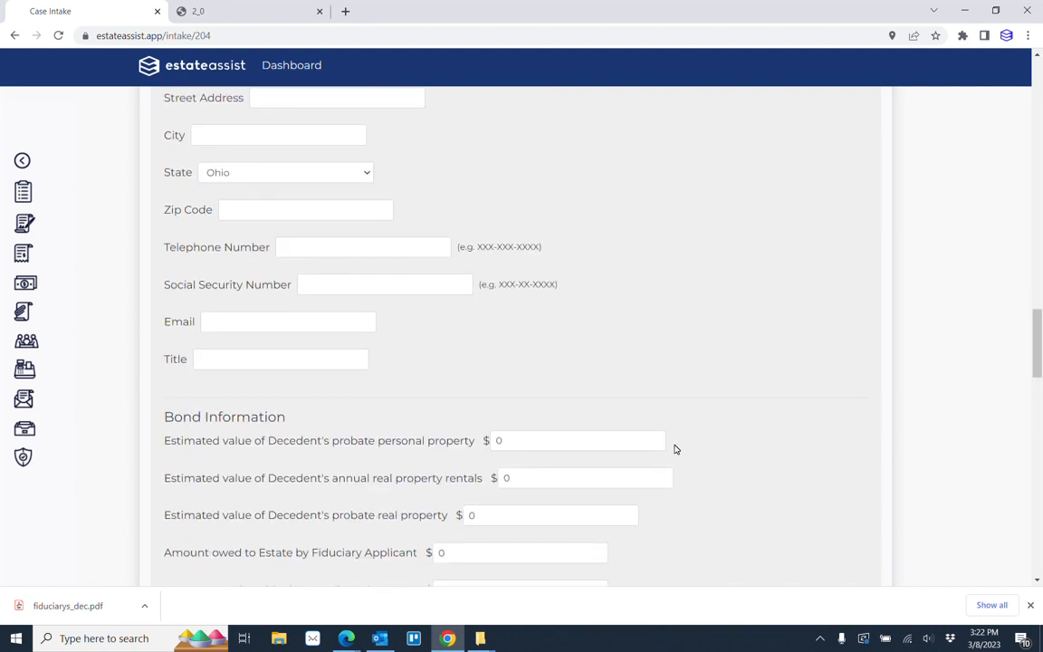
scroll(831, 389, down, 3)
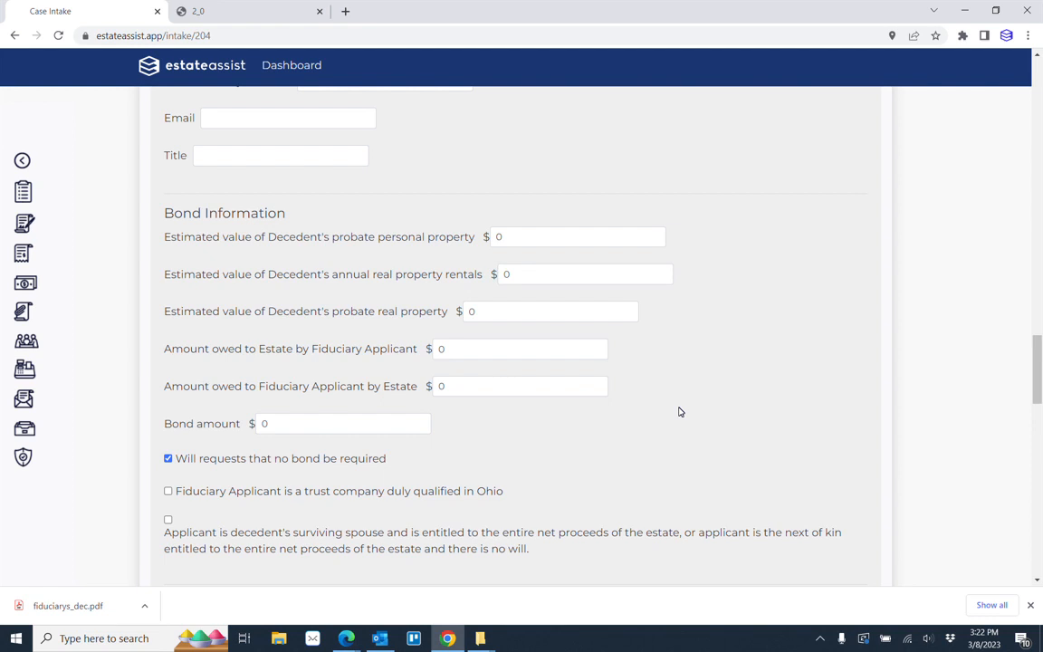
scroll(679, 412, down, 2)
scroll(680, 412, down, 4)
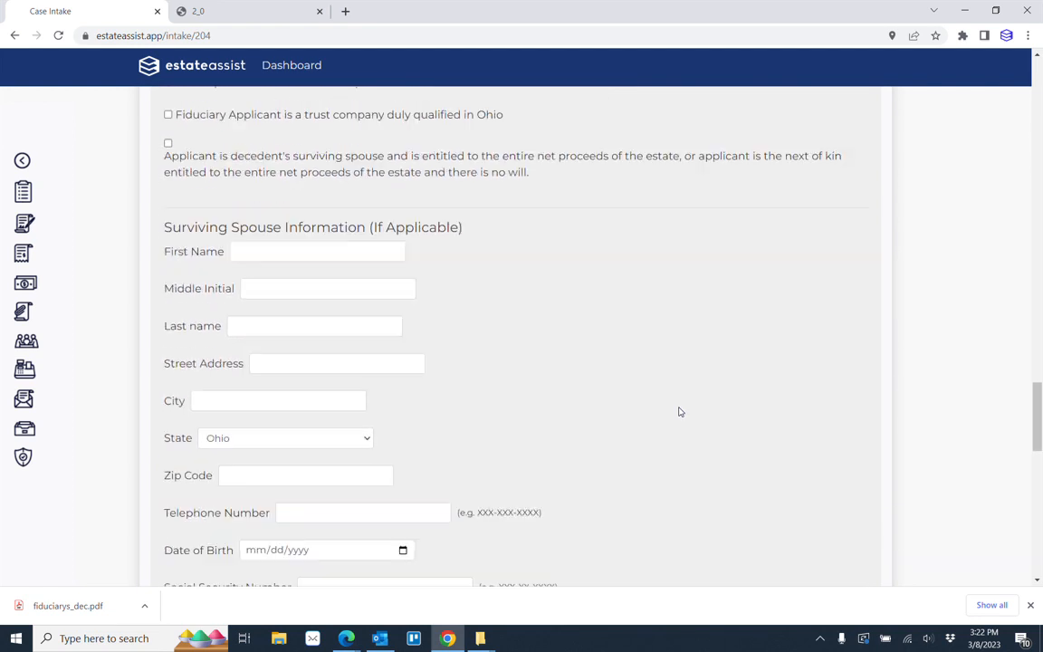
scroll(644, 433, down, 2)
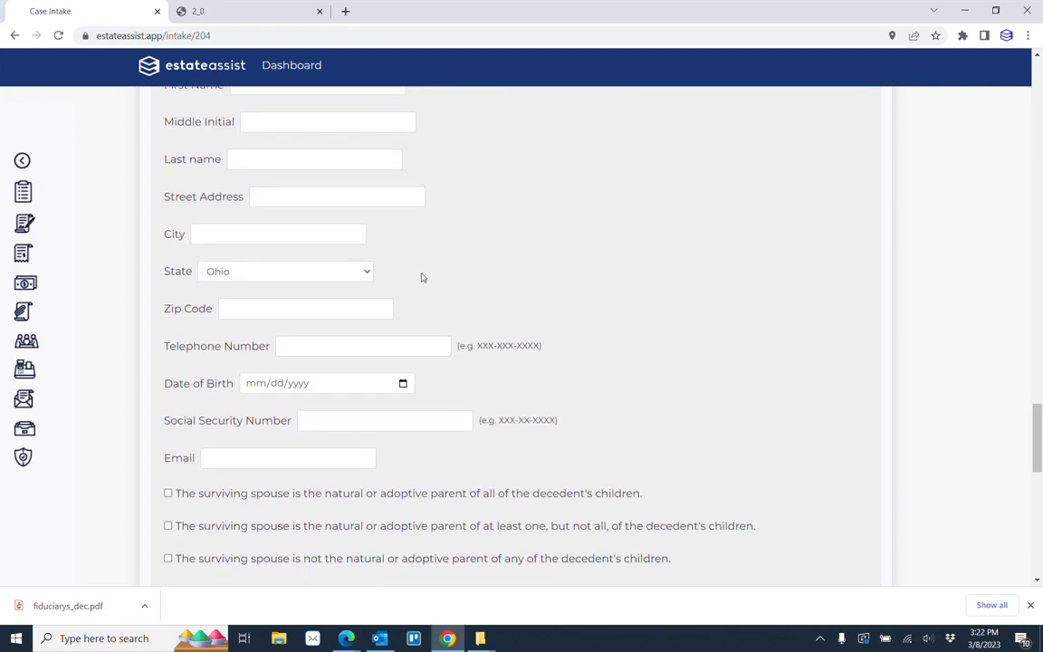
scroll(614, 438, down, 1)
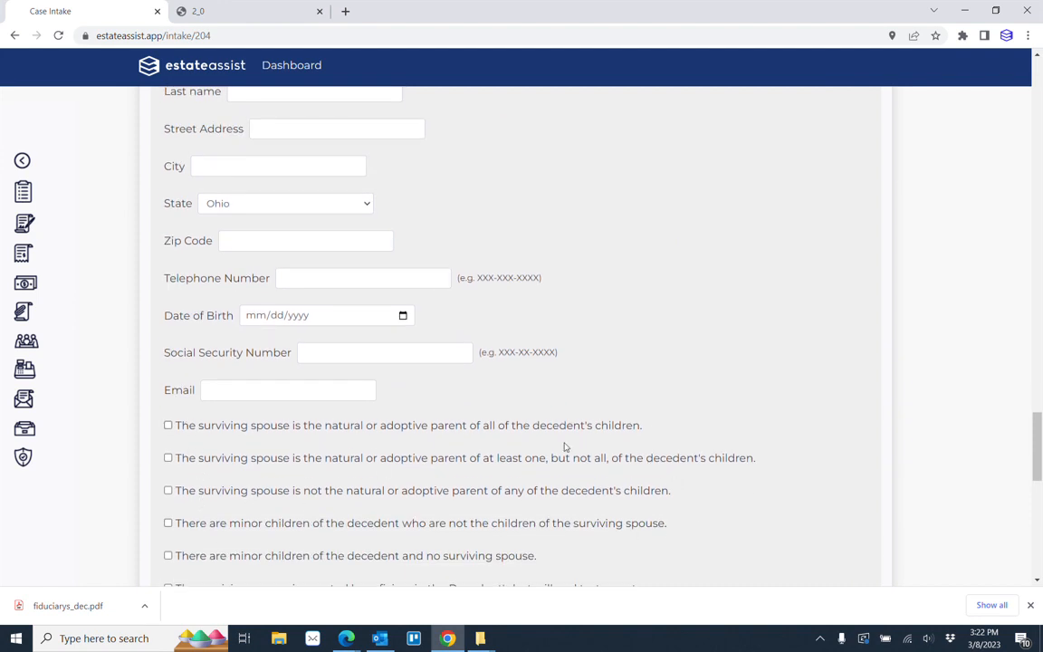
scroll(725, 481, down, 3)
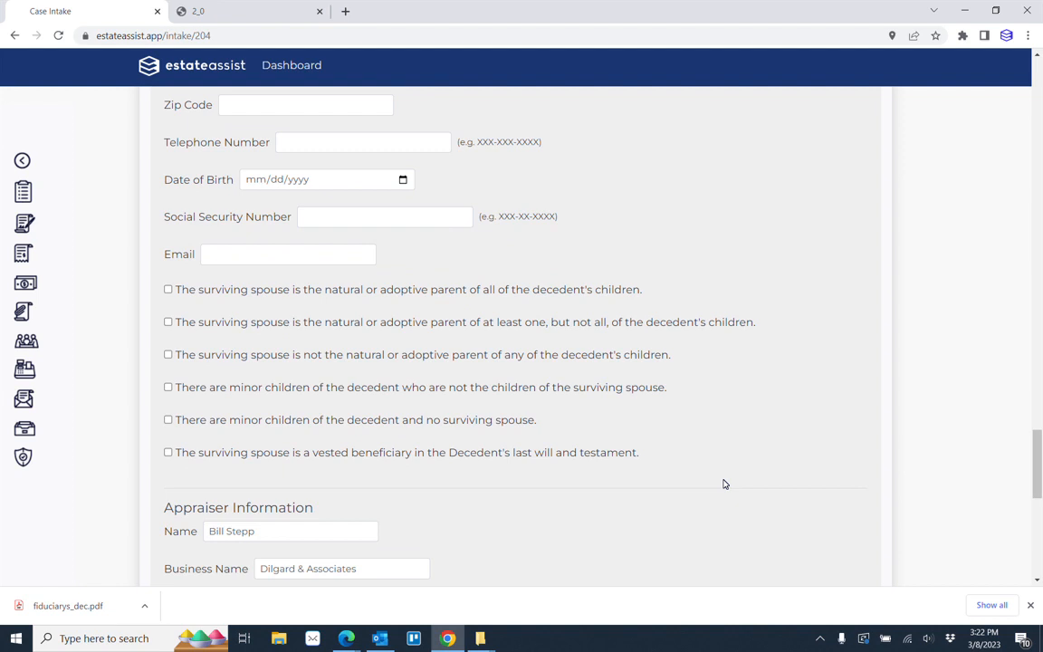
scroll(726, 481, down, 2)
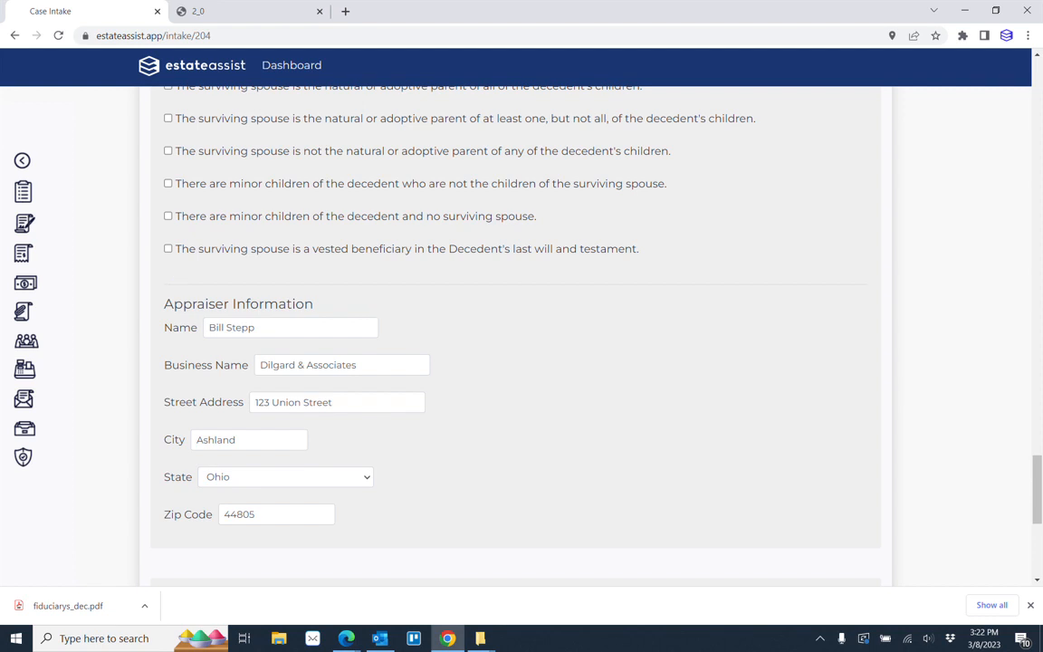
Clear the name in the Appraiser Information section and refill it with the browser's suggested appraiser name.
click(181, 323)
key(BackSpace)
click(394, 334)
click(289, 327)
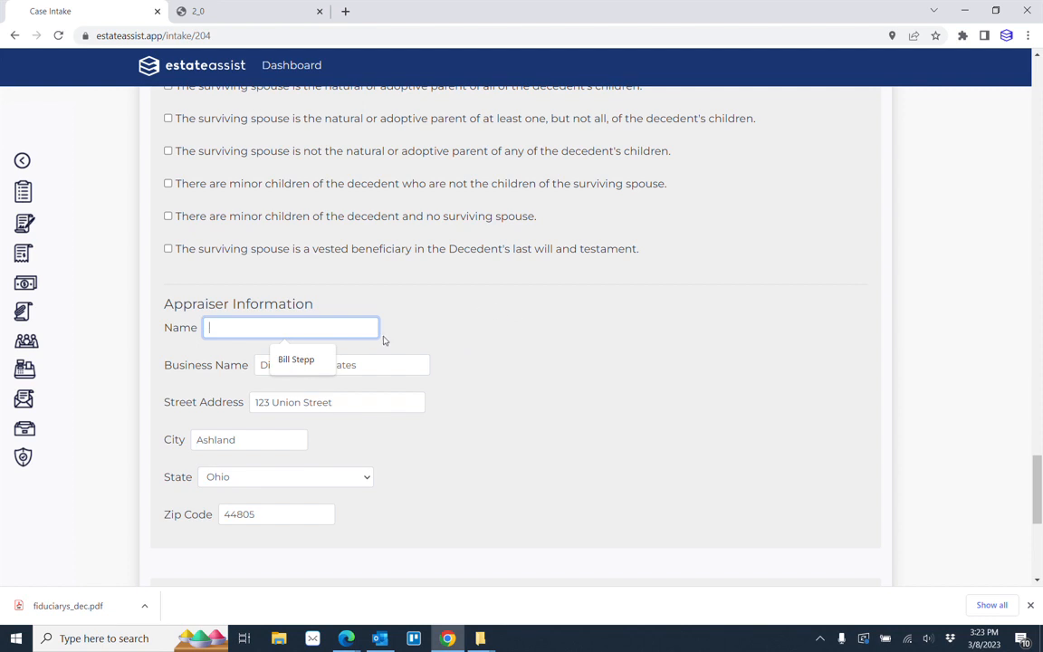
click(298, 360)
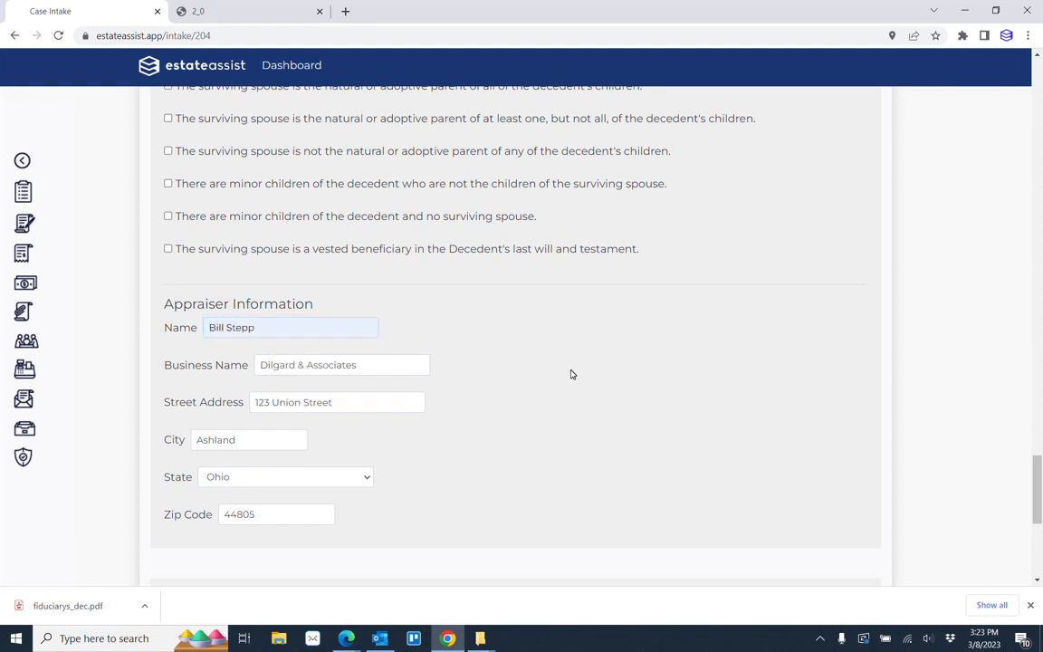
Look back over the bond, co-fiduciary and surviving spouse sections and save the case intake form.
scroll(571, 374, up, 10)
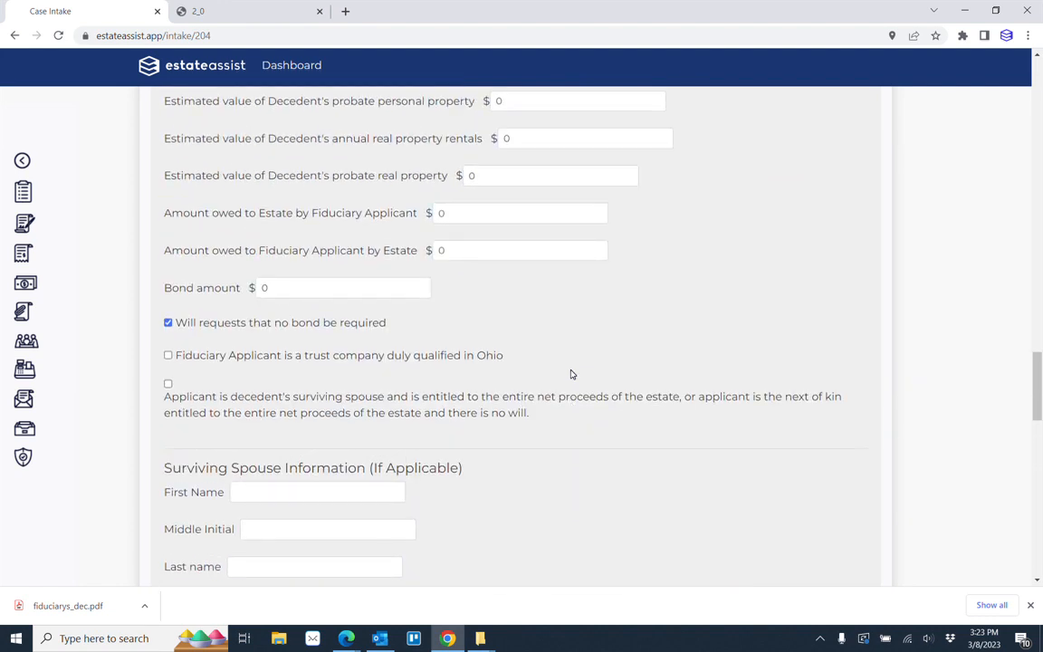
scroll(570, 374, up, 10)
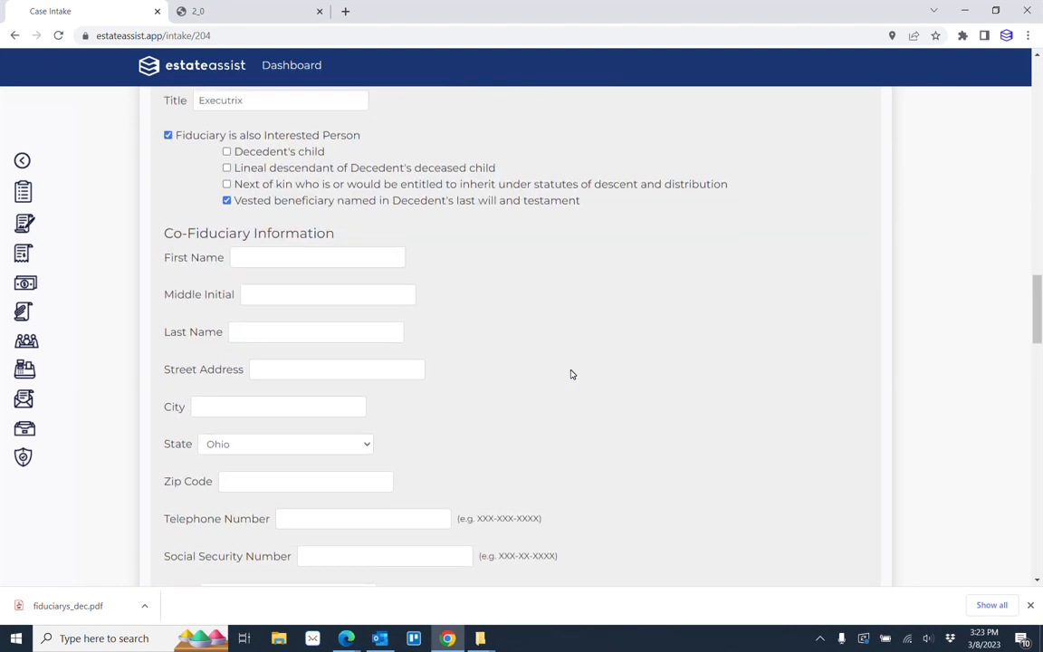
scroll(570, 374, down, 15)
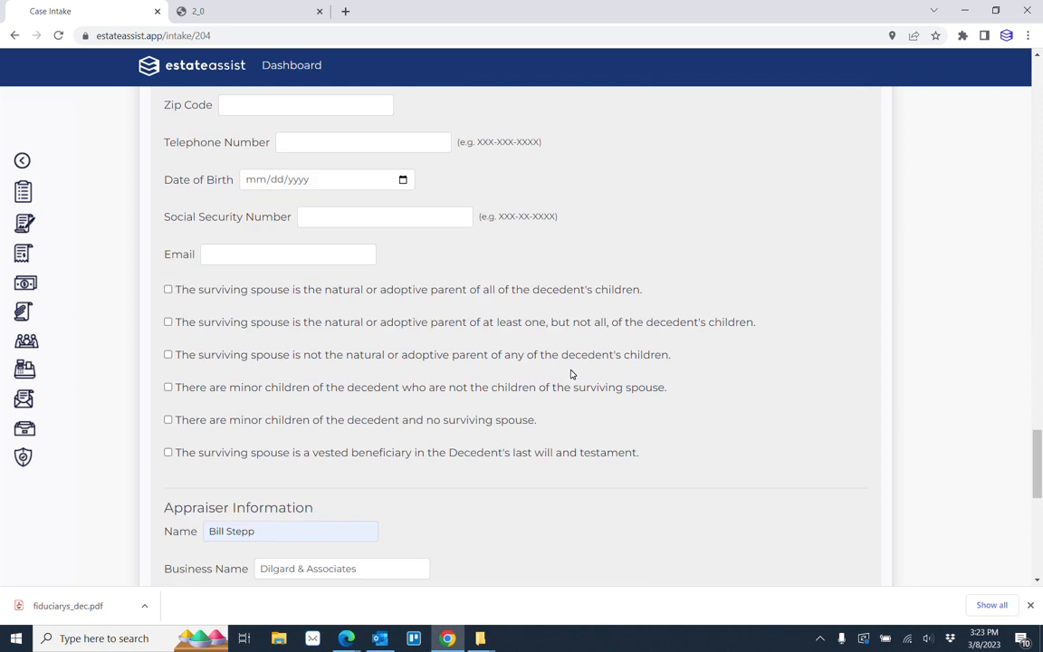
scroll(571, 374, down, 4)
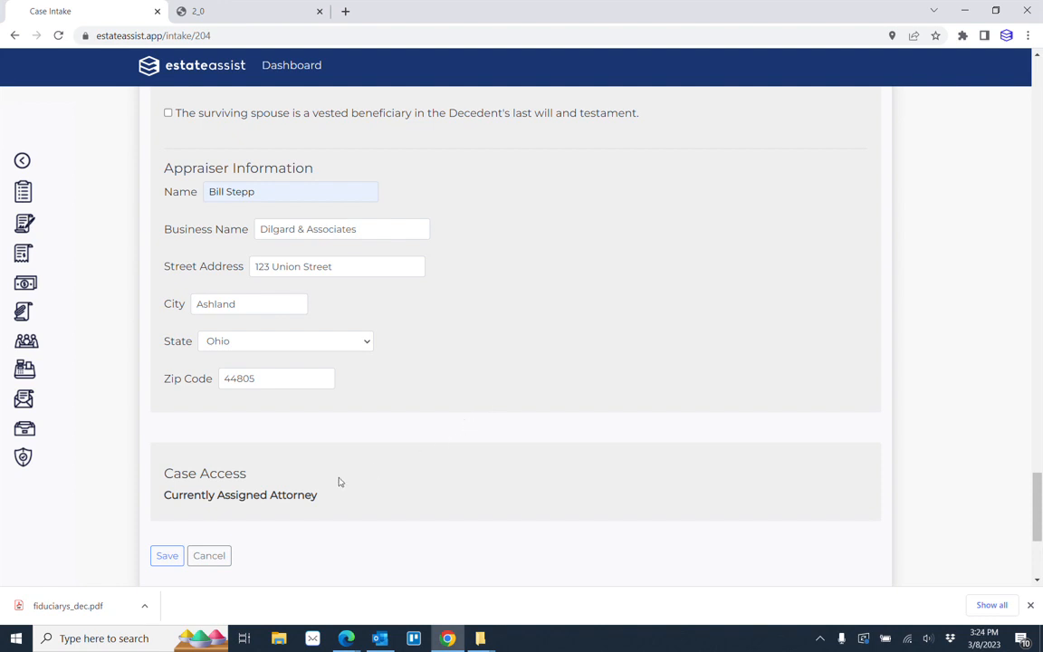
click(165, 555)
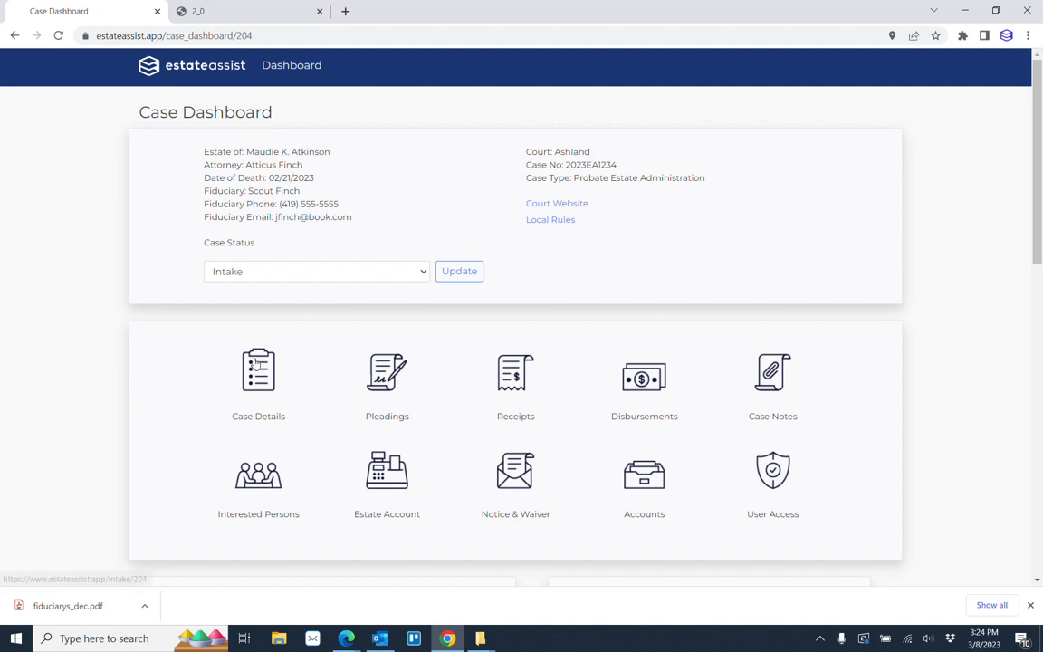
Generate form 2.0: Application to Probate Will from the case's Pleadings + Forms list.
click(389, 380)
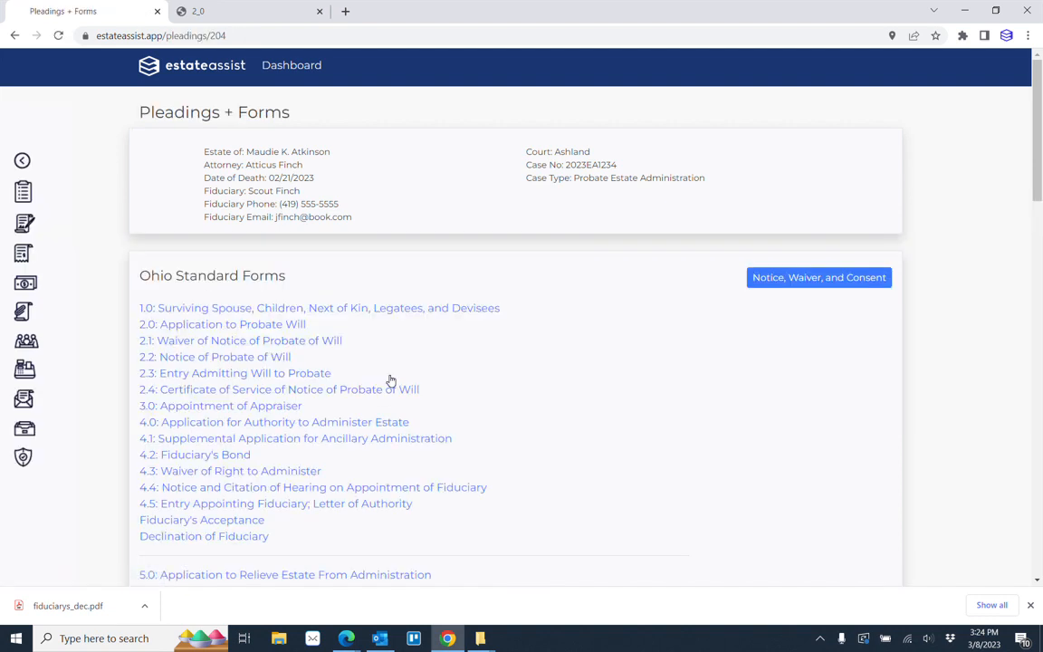
click(256, 326)
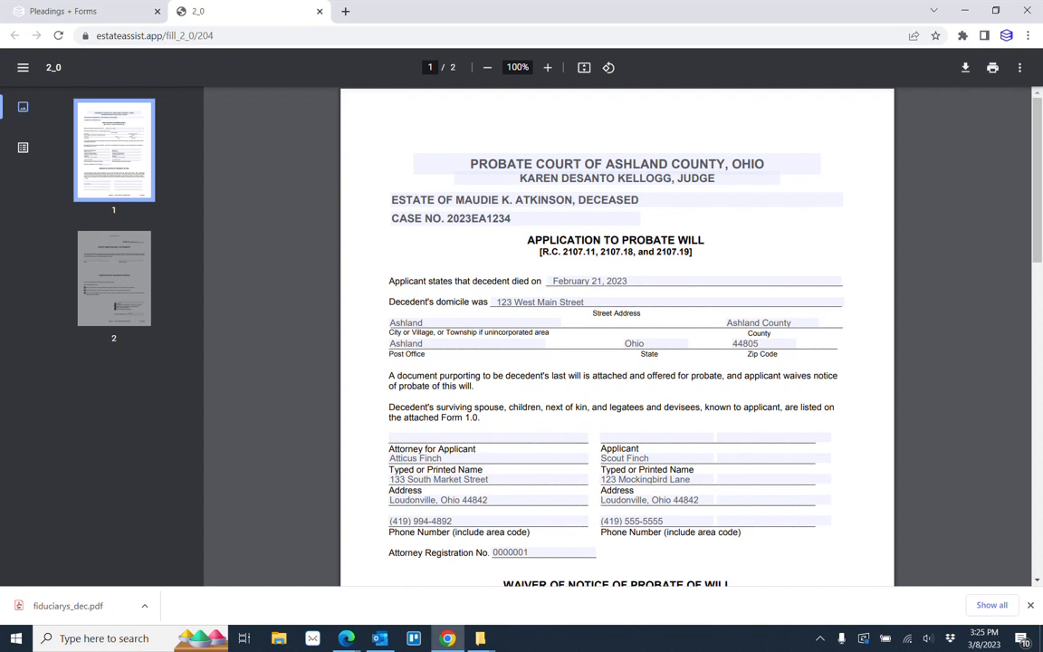
Examine both pages of the filled Application to Probate Will, including the waiver of notice, court entry and certificate of waiver sections.
scroll(600, 480, down, 5)
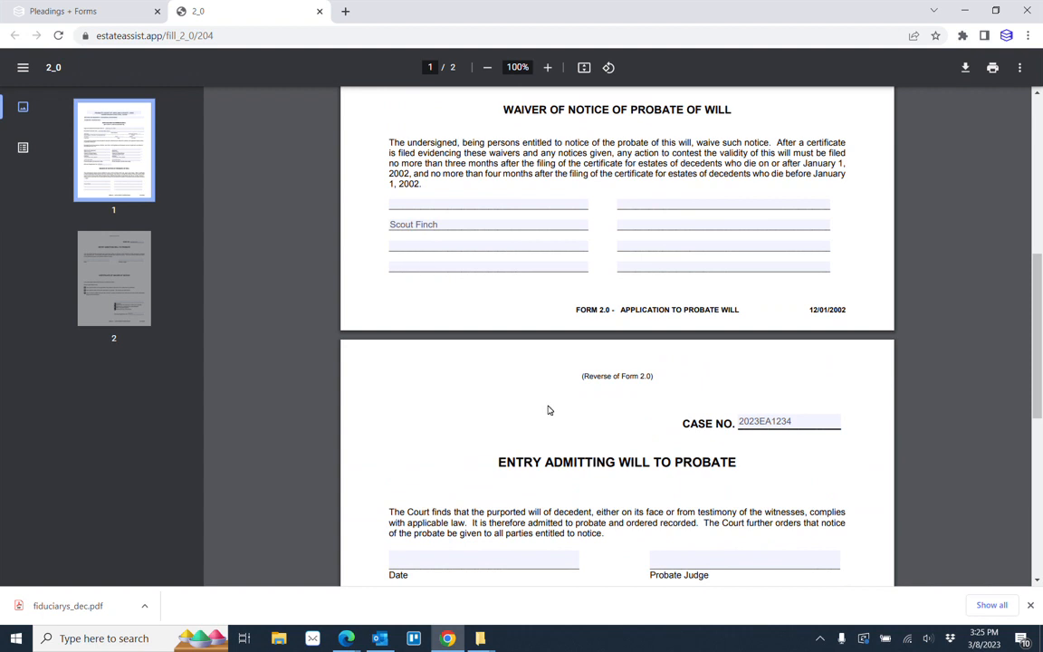
scroll(547, 410, down, 5)
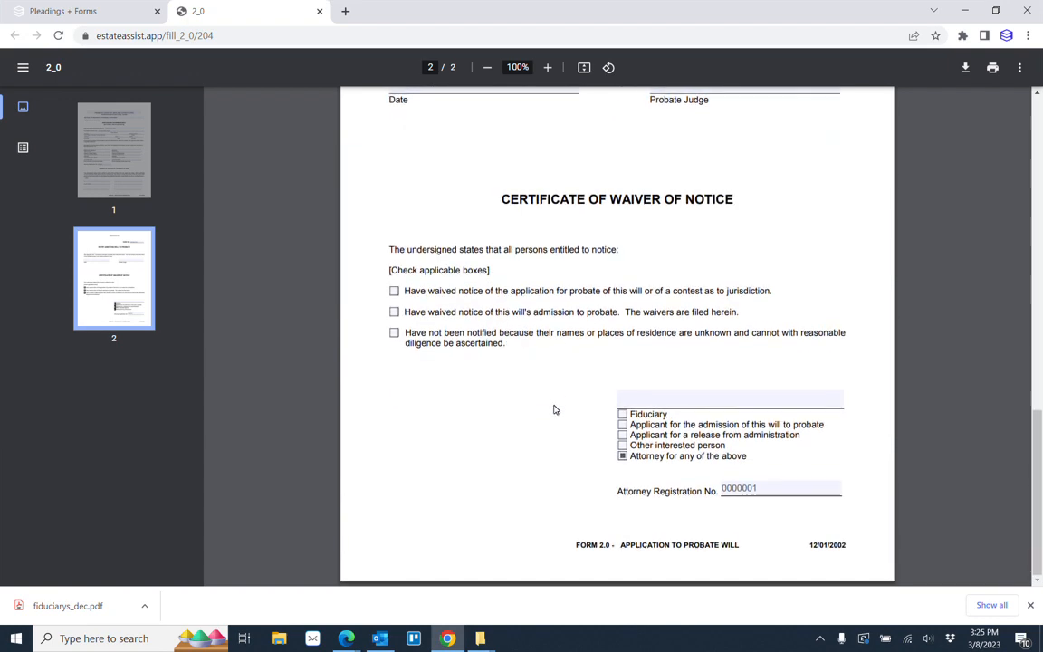
scroll(826, 440, up, 4)
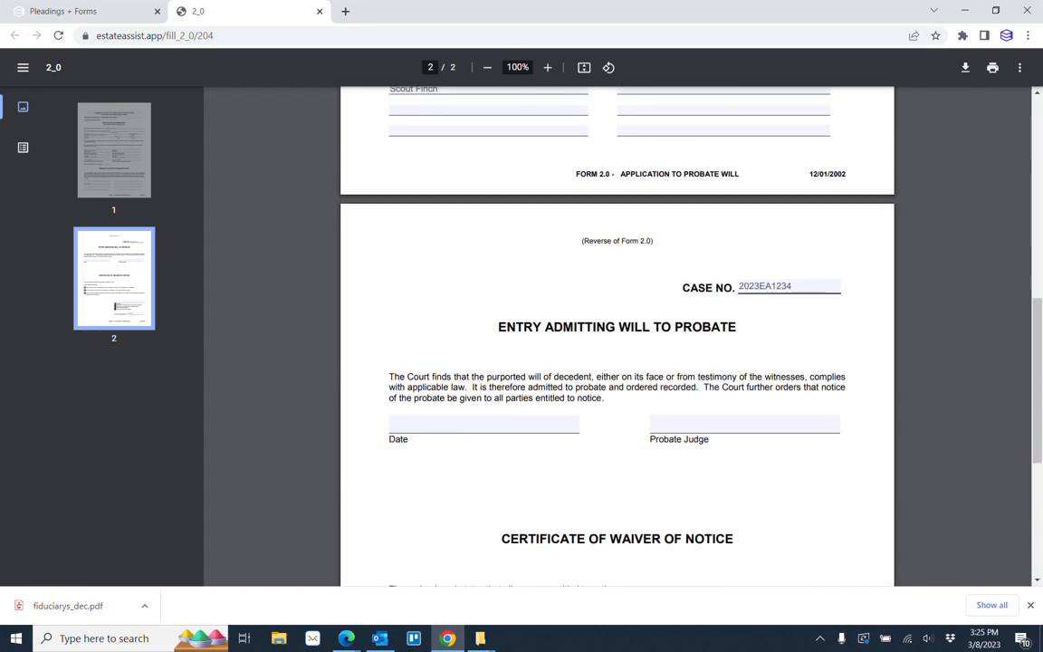
scroll(615, 334, up, 6)
scroll(616, 335, down, 1)
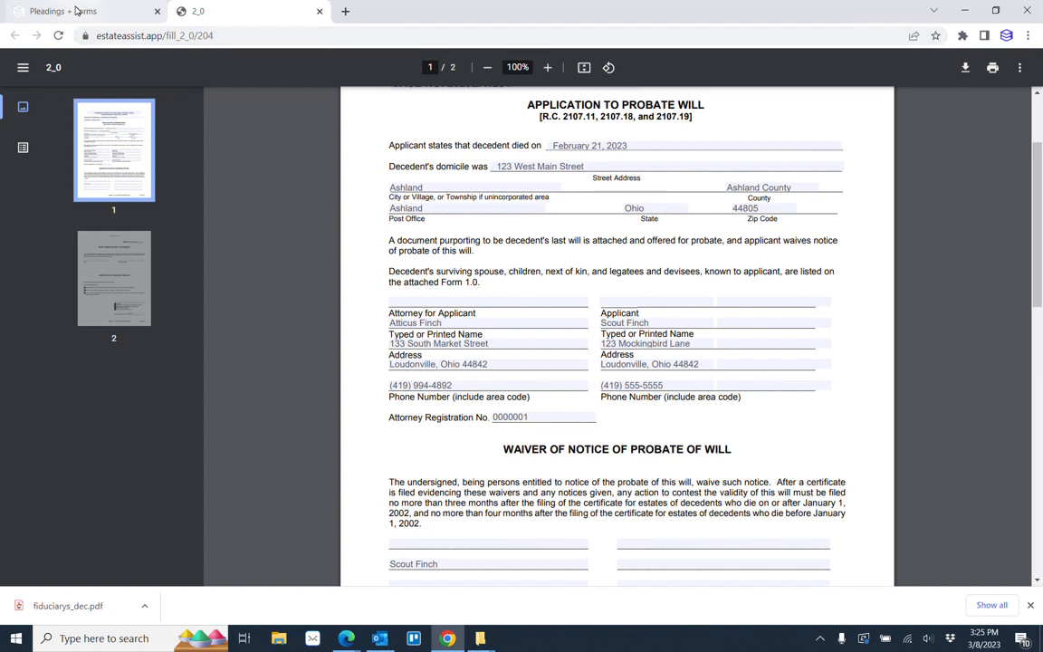
Generate form 3.0: Appointment of Appraiser from the case's Pleadings + Forms list, view it and return to the list.
click(77, 11)
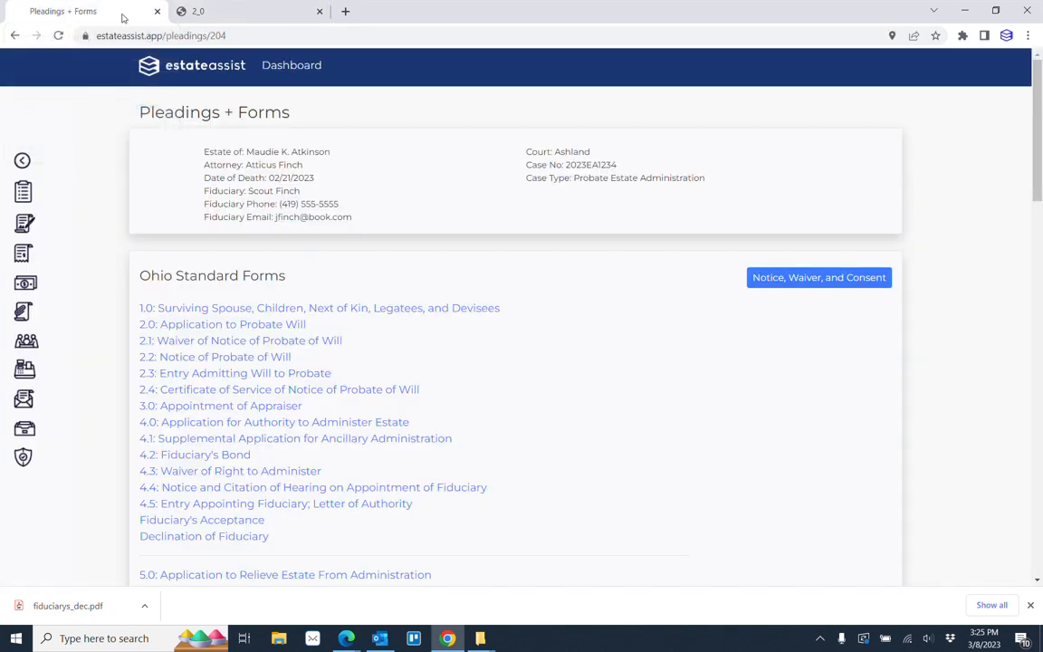
mouse_move(265, 23)
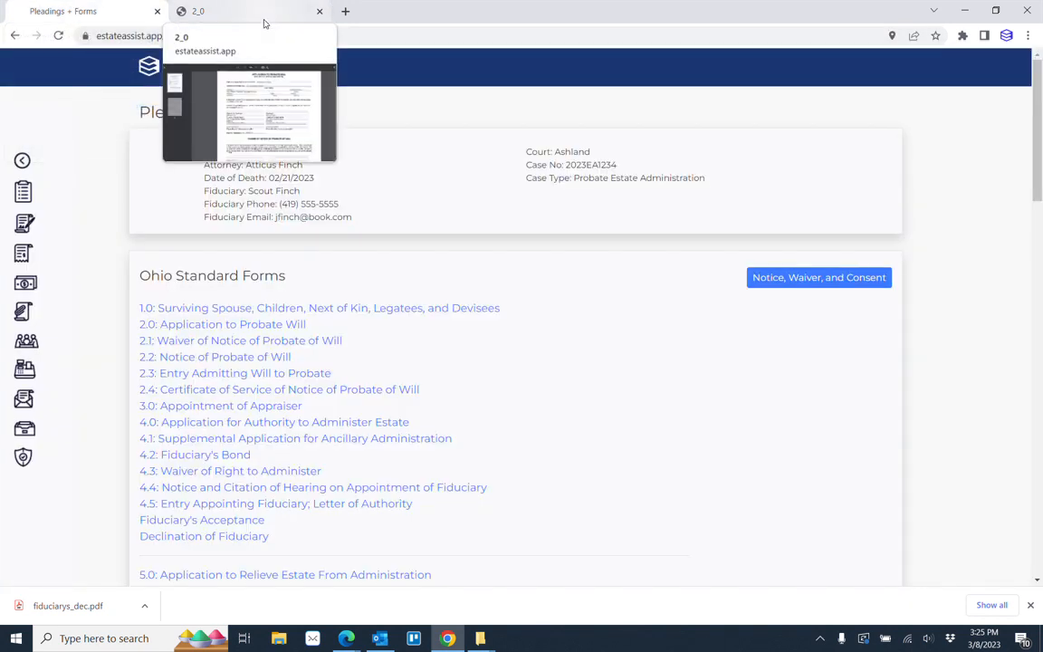
click(226, 406)
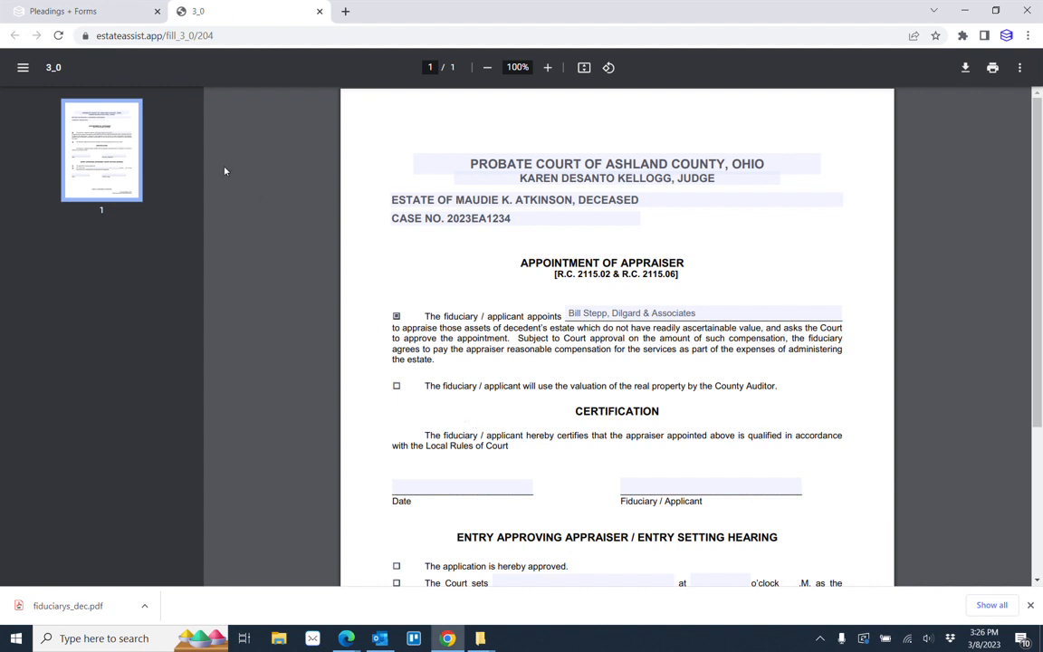
click(67, 9)
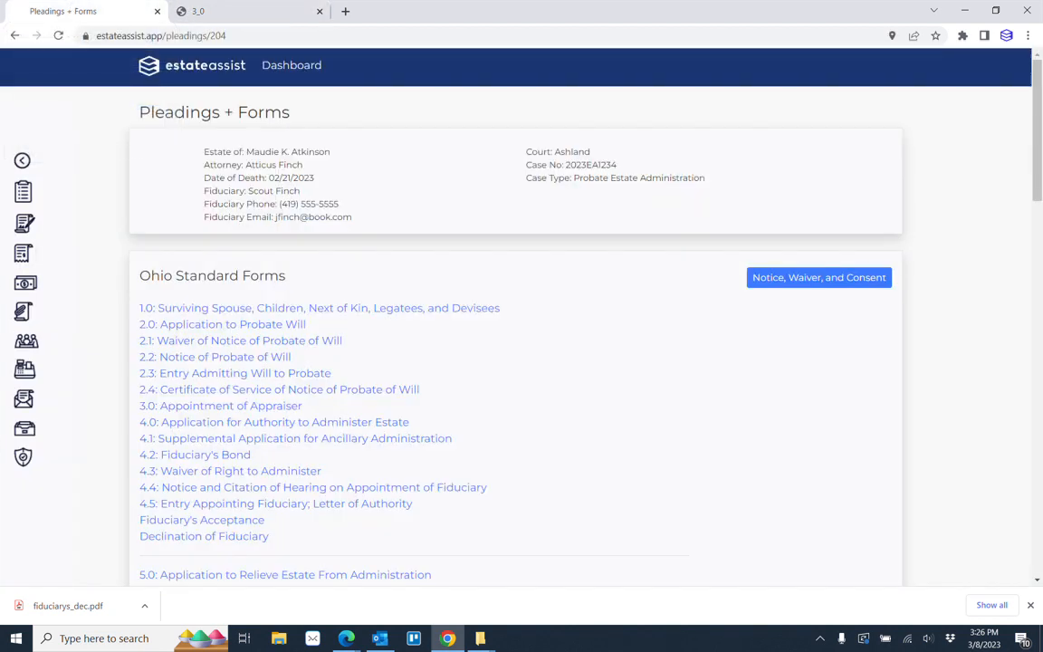